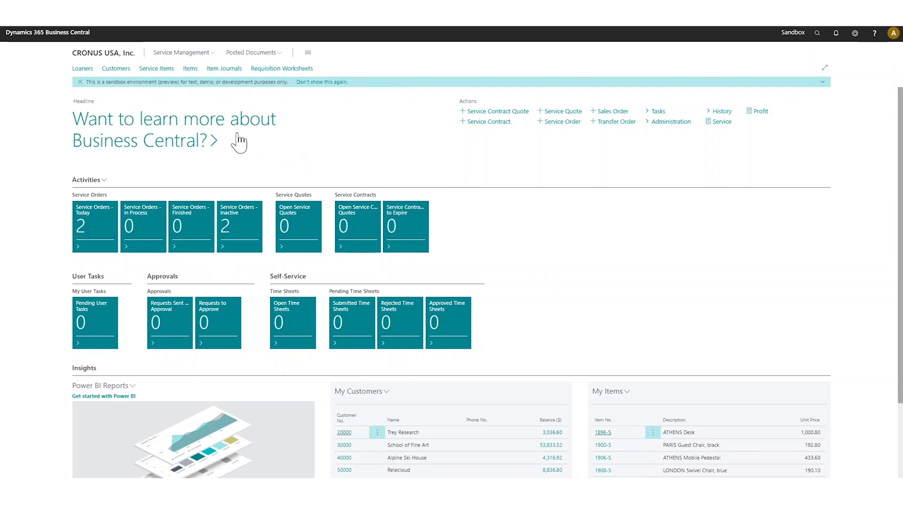
# - From the Service Items list, open the card for S00001 Surface Computer
pyautogui.click(156, 70)
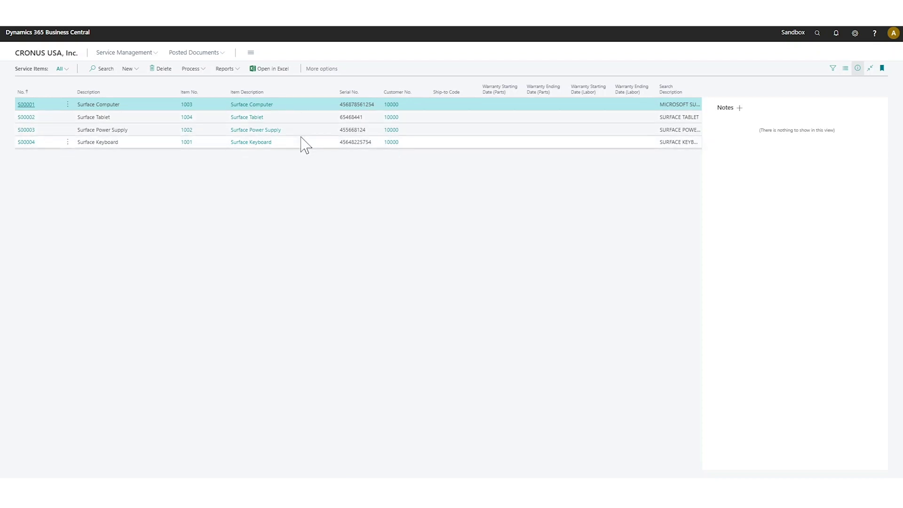
pyautogui.click(27, 105)
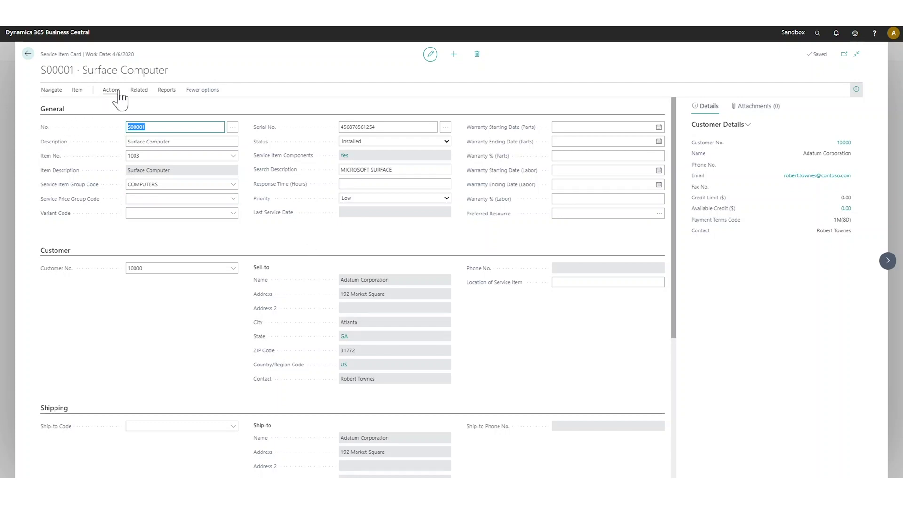
pyautogui.click(136, 91)
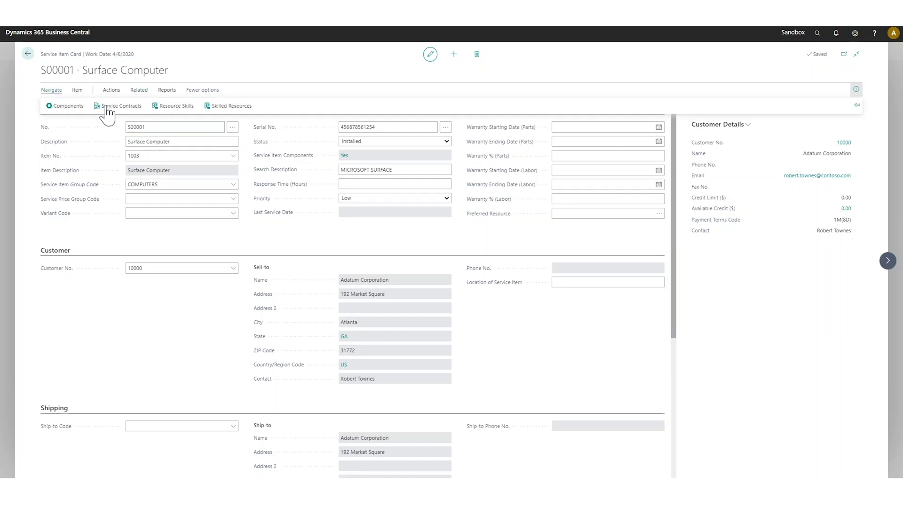
pyautogui.click(182, 108)
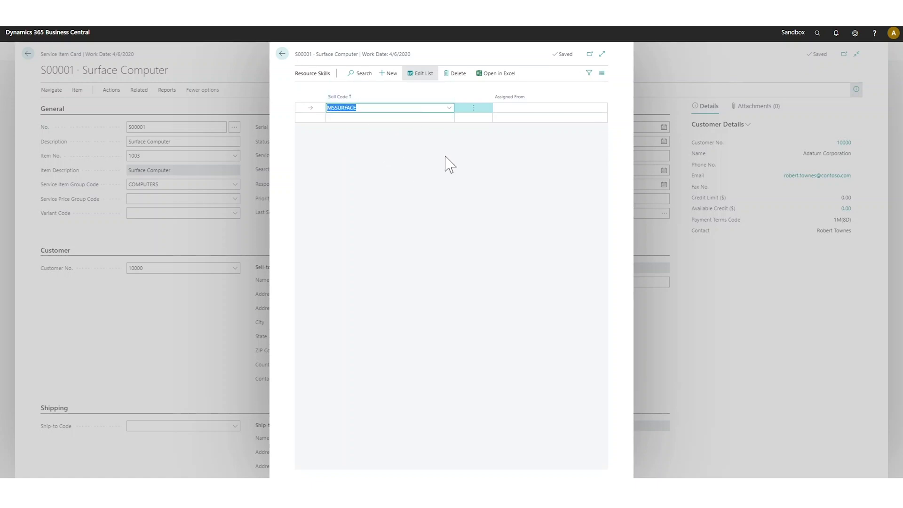
pyautogui.click(448, 110)
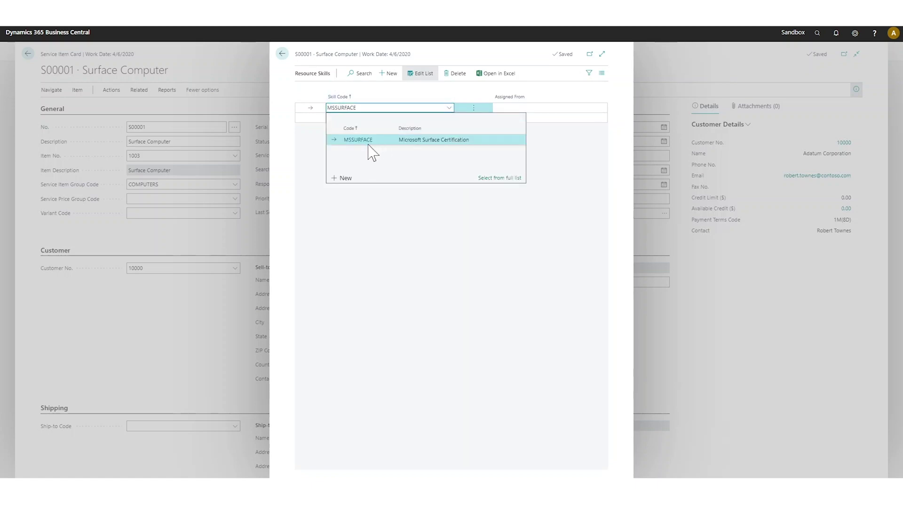
pyautogui.click(499, 180)
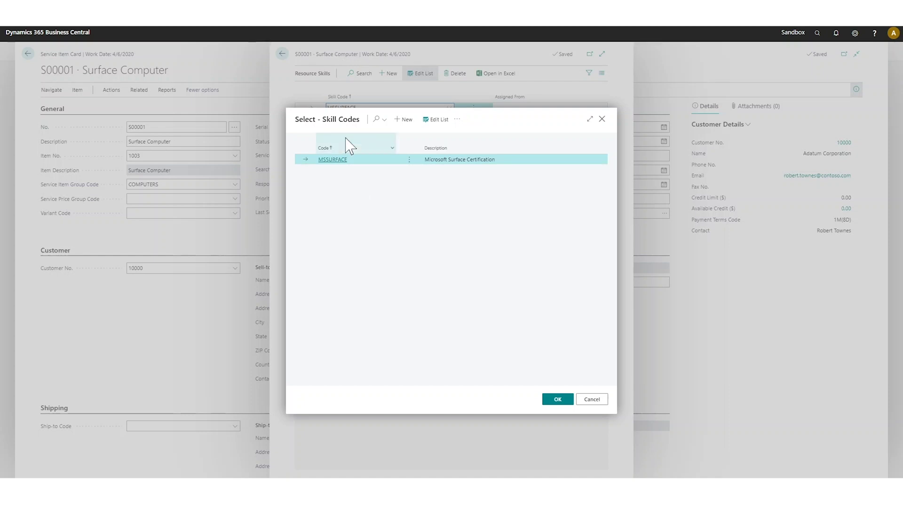
pyautogui.click(586, 401)
pyautogui.click(283, 54)
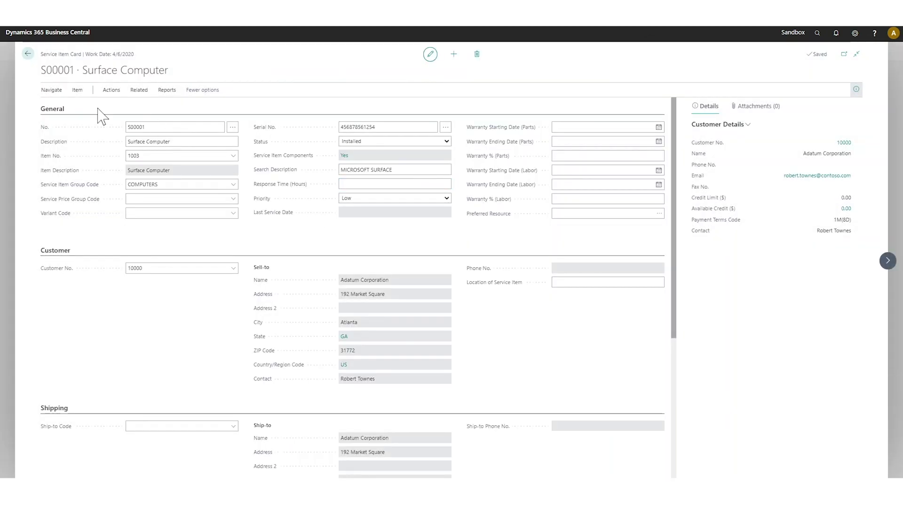
pyautogui.click(50, 93)
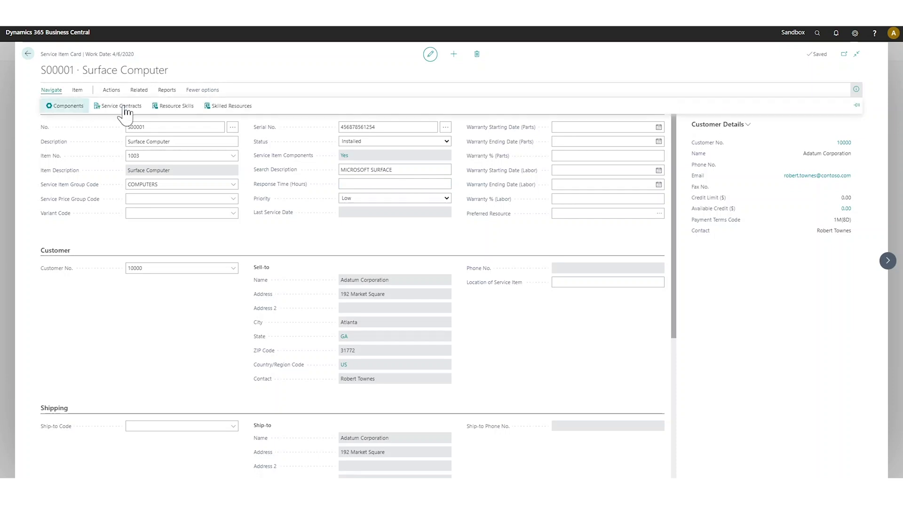
# - Open the Resource Card of the single resource marked skilled for S00001 (Manager, unit price 154.00)
pyautogui.click(239, 109)
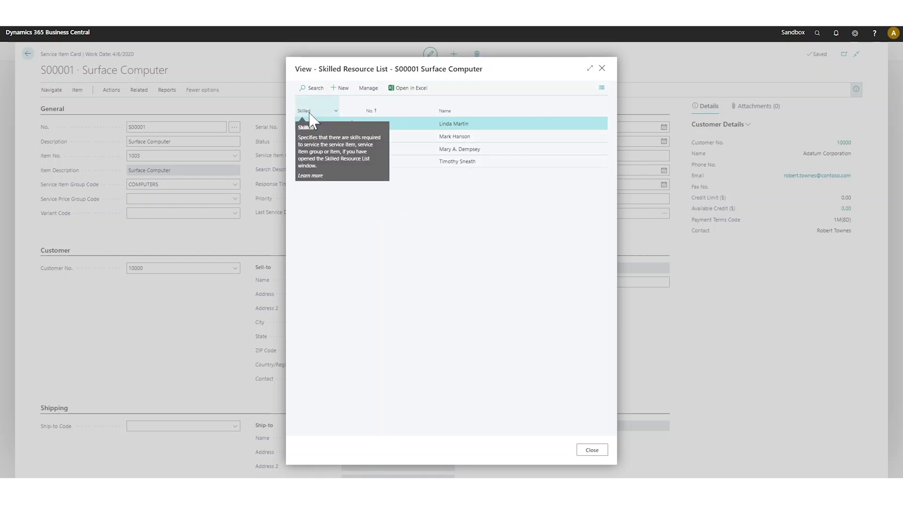
pyautogui.click(371, 94)
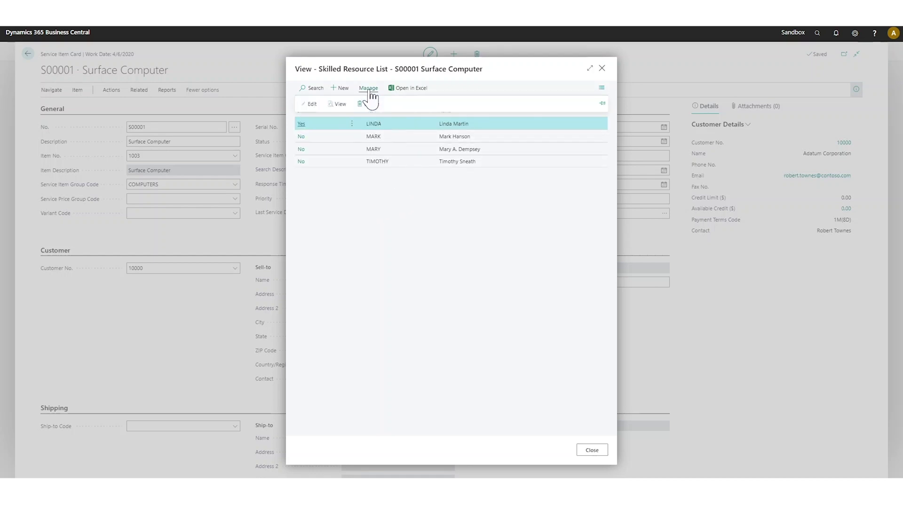
pyautogui.click(311, 104)
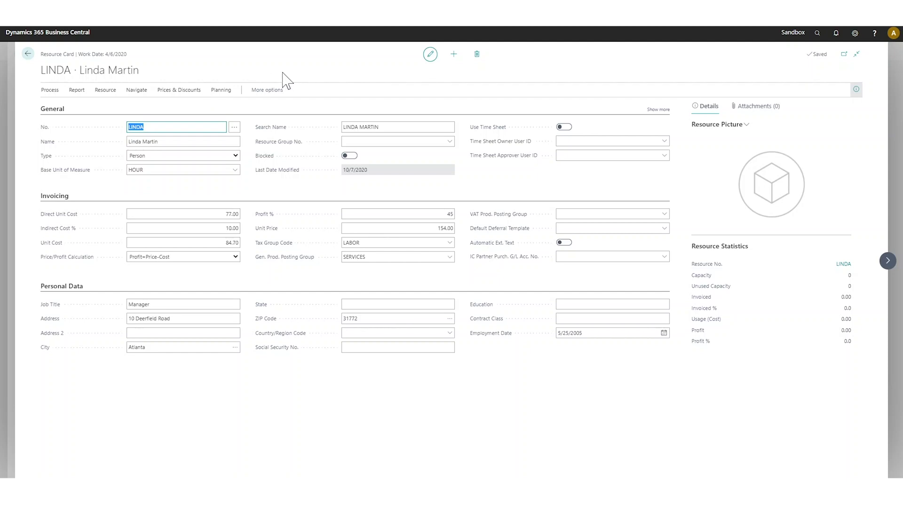
pyautogui.click(106, 92)
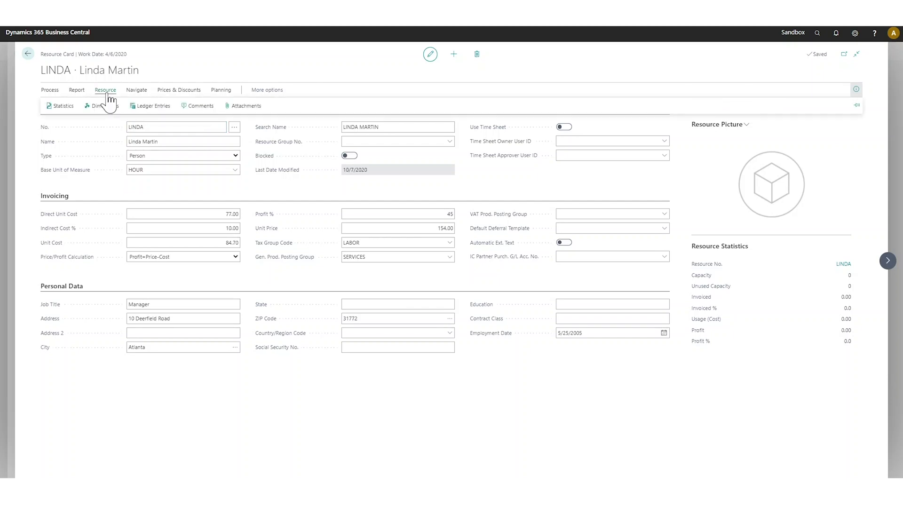
# - Confirm the resource holds MSSURFACE, then return to the S00001 skilled resource list
pyautogui.click(137, 91)
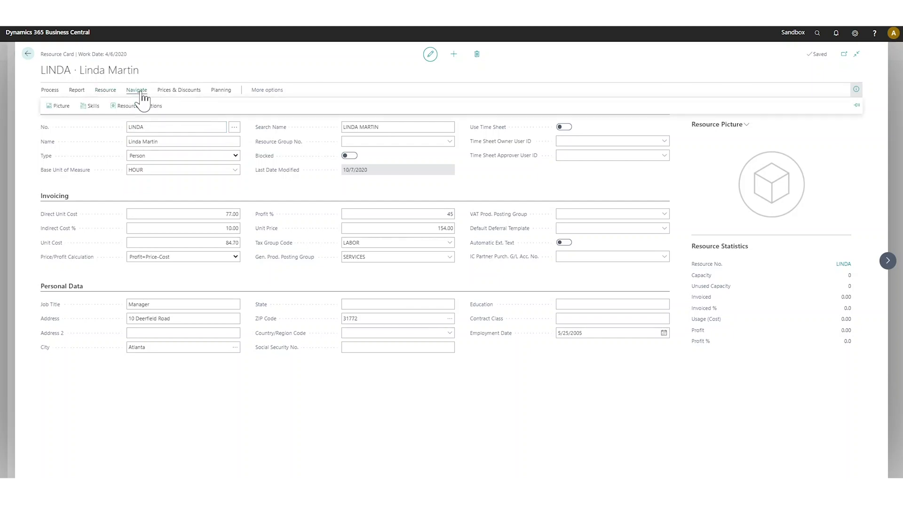
pyautogui.click(92, 108)
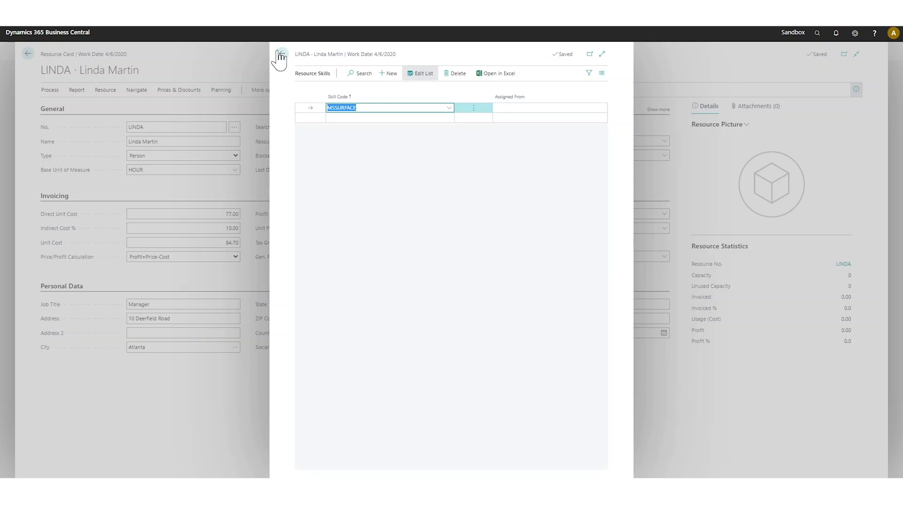
pyautogui.click(282, 54)
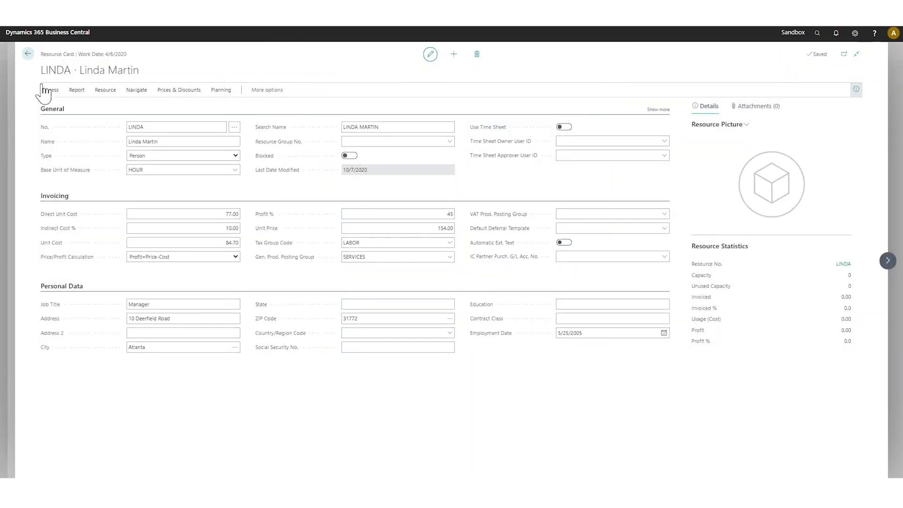
pyautogui.click(28, 54)
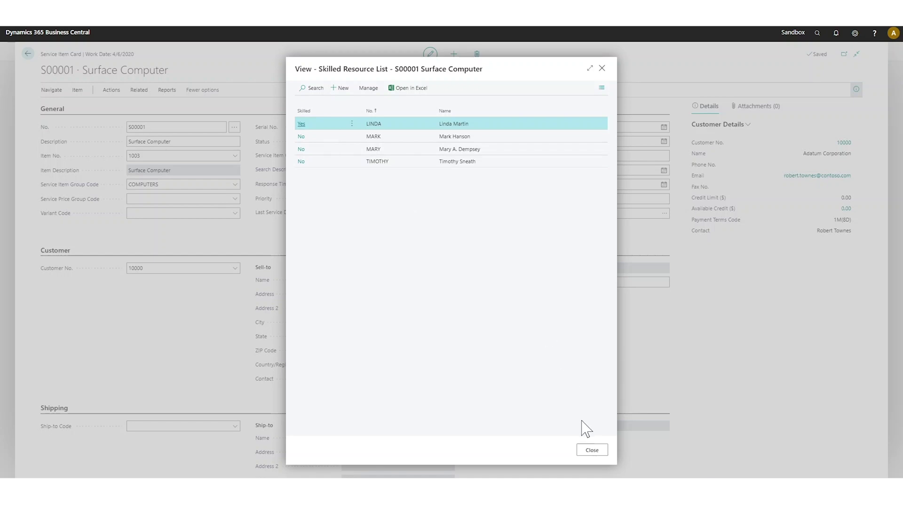
# - Close the skilled resource list and advance to the S00002 Surface Tablet service item
pyautogui.click(592, 450)
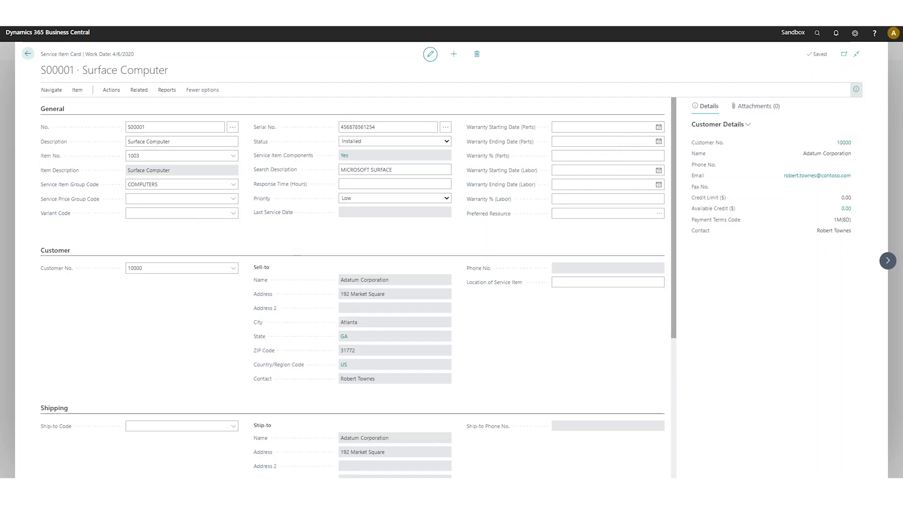
pyautogui.click(888, 261)
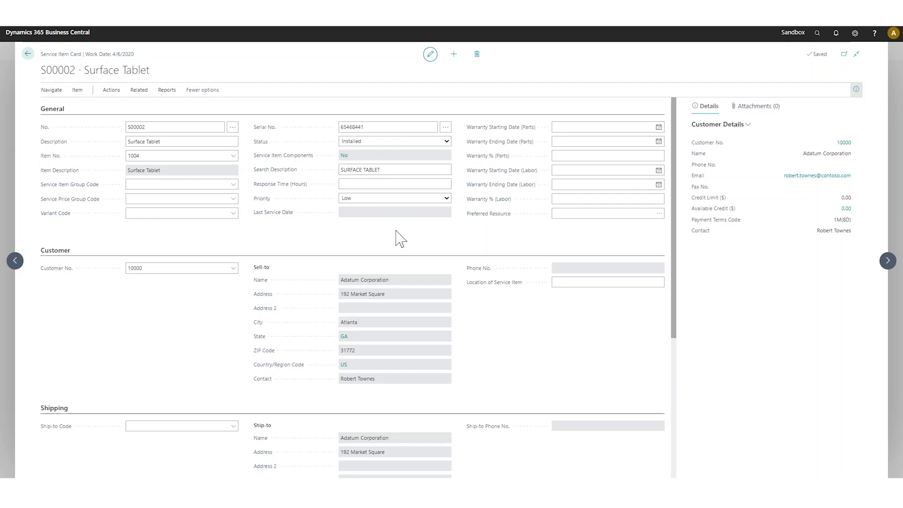
pyautogui.click(56, 92)
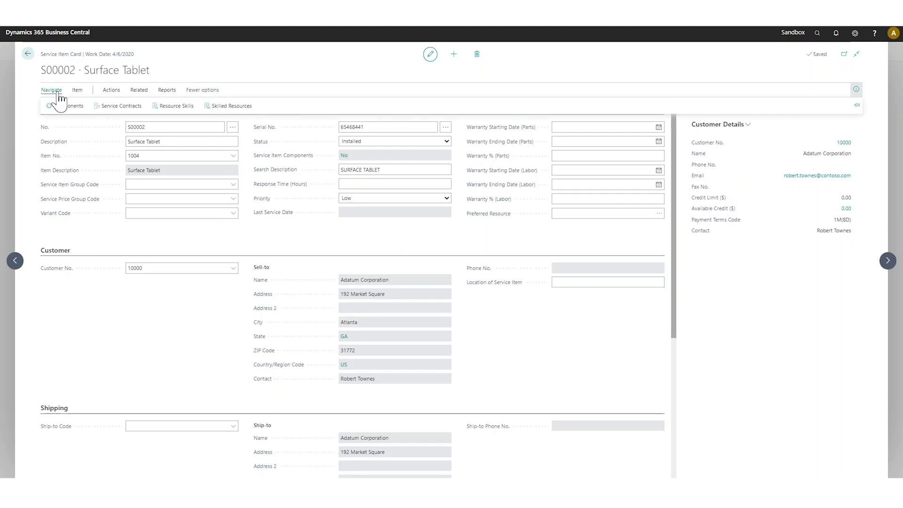
pyautogui.click(188, 113)
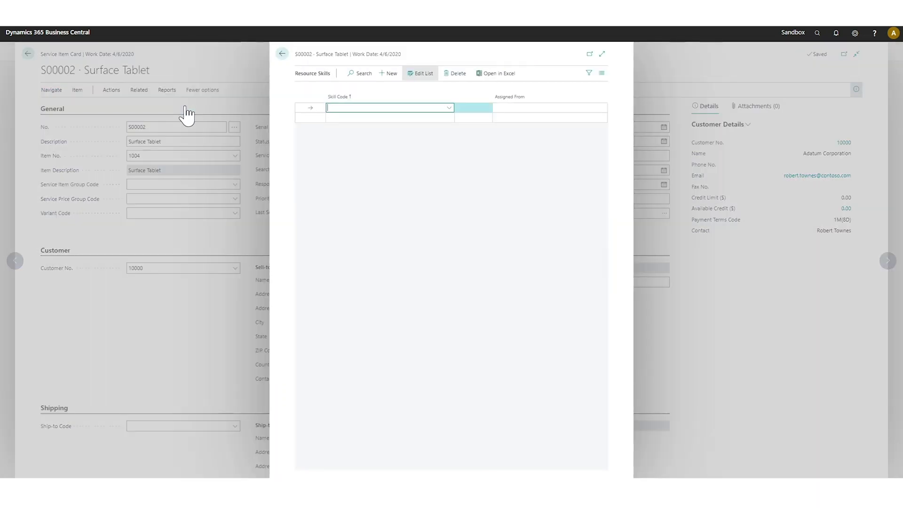
pyautogui.click(449, 107)
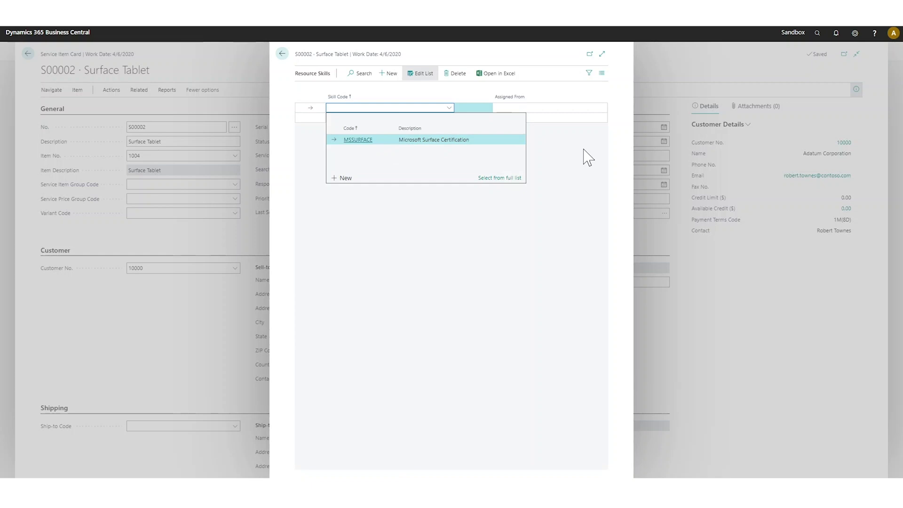
pyautogui.click(574, 160)
pyautogui.click(282, 53)
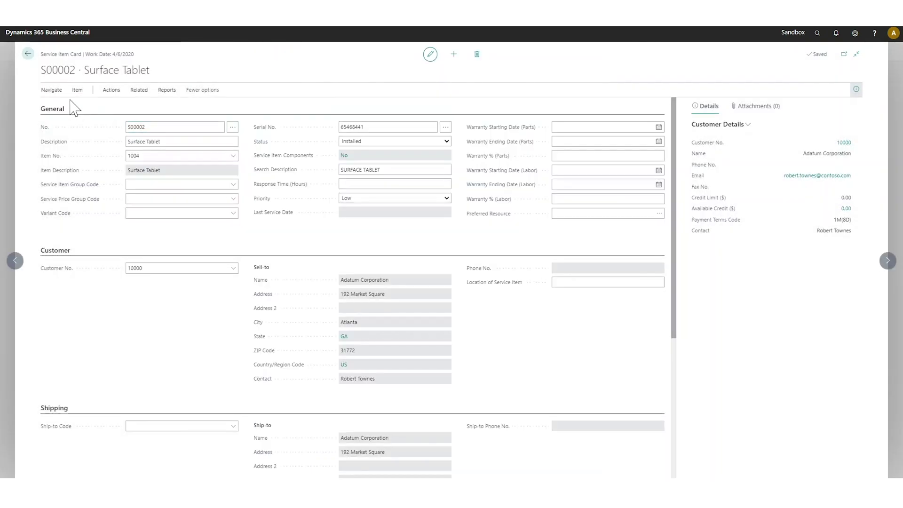
pyautogui.click(52, 90)
pyautogui.click(217, 107)
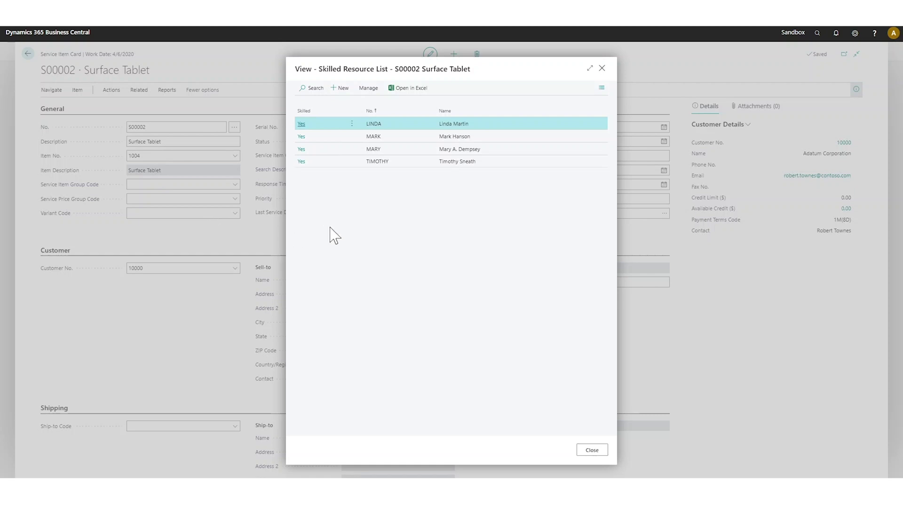
pyautogui.click(592, 451)
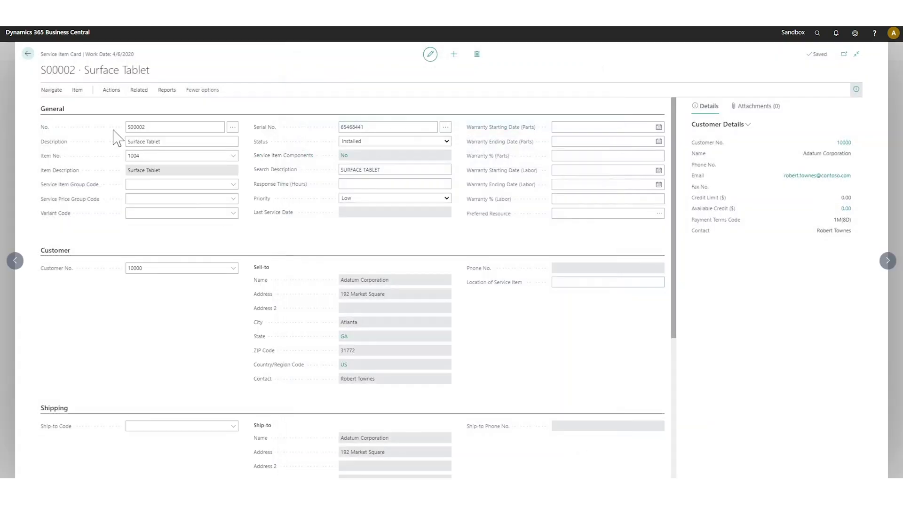
pyautogui.click(51, 91)
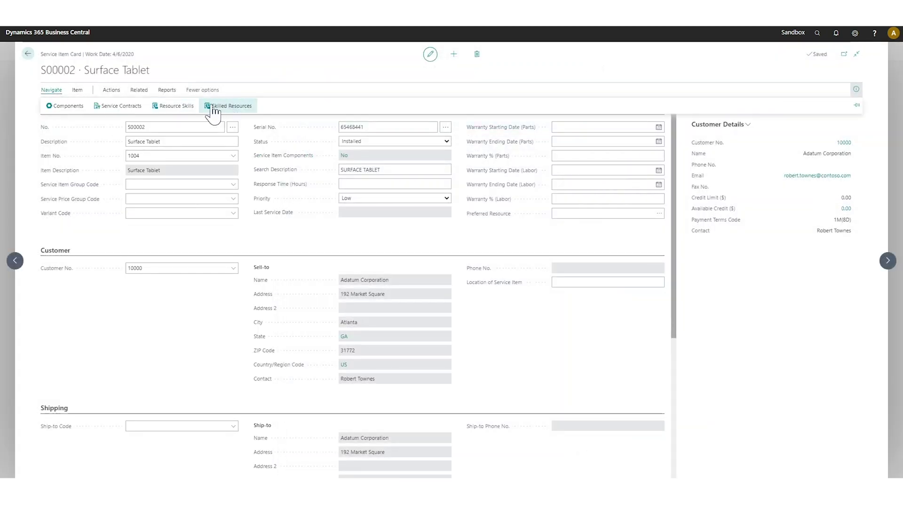
# - Add MSSURFACE as a required resource skill for the Surface Tablet
pyautogui.click(172, 106)
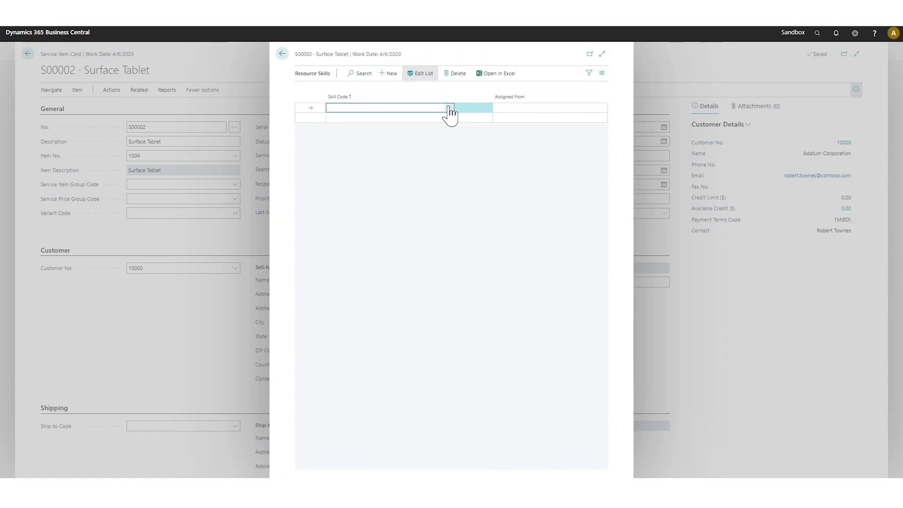
pyautogui.click(449, 109)
pyautogui.click(382, 140)
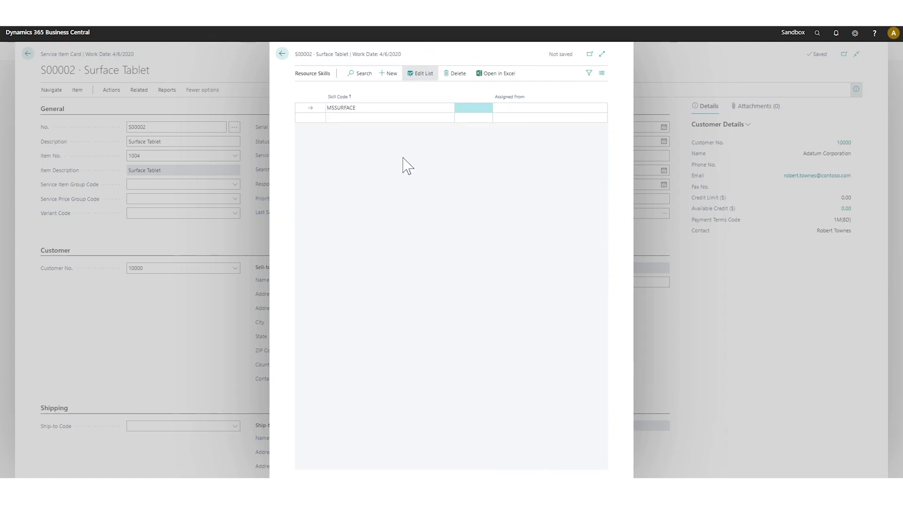
pyautogui.click(281, 53)
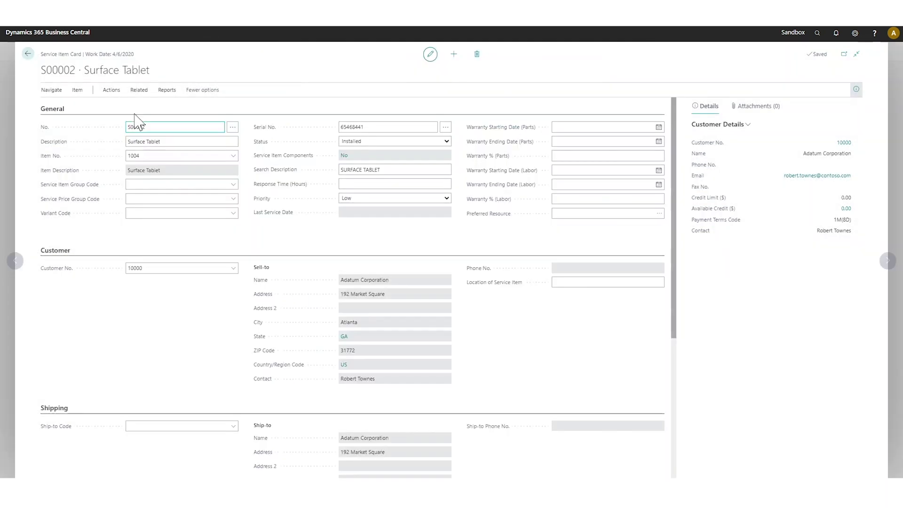
# - Verify only one of four resources is now skilled for the Surface Tablet
pyautogui.click(52, 90)
pyautogui.click(243, 107)
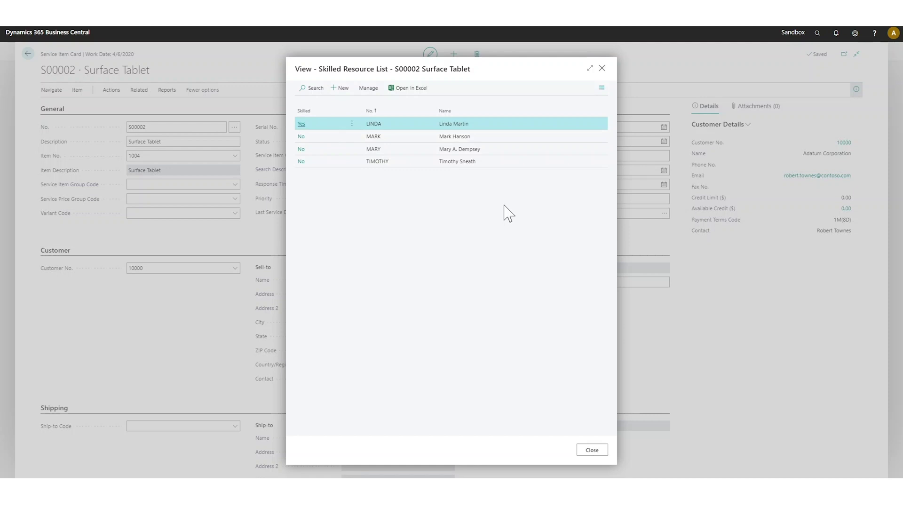
pyautogui.click(592, 450)
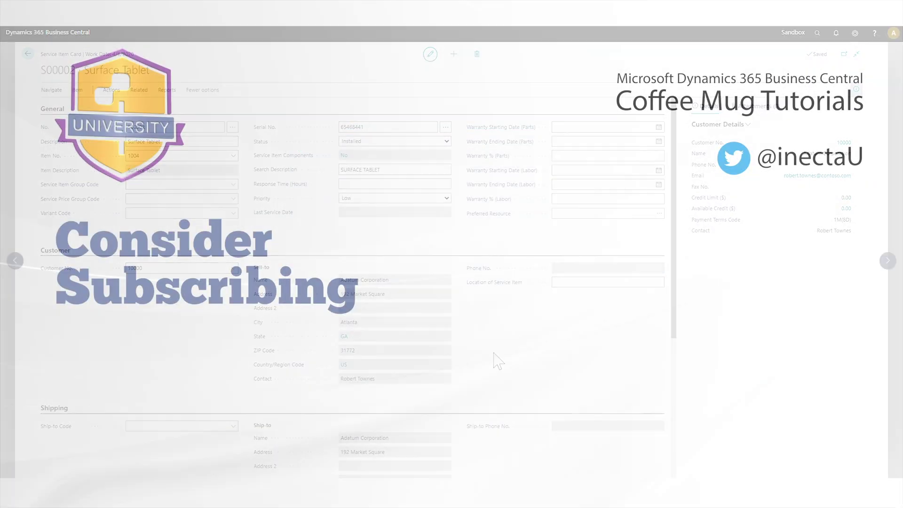